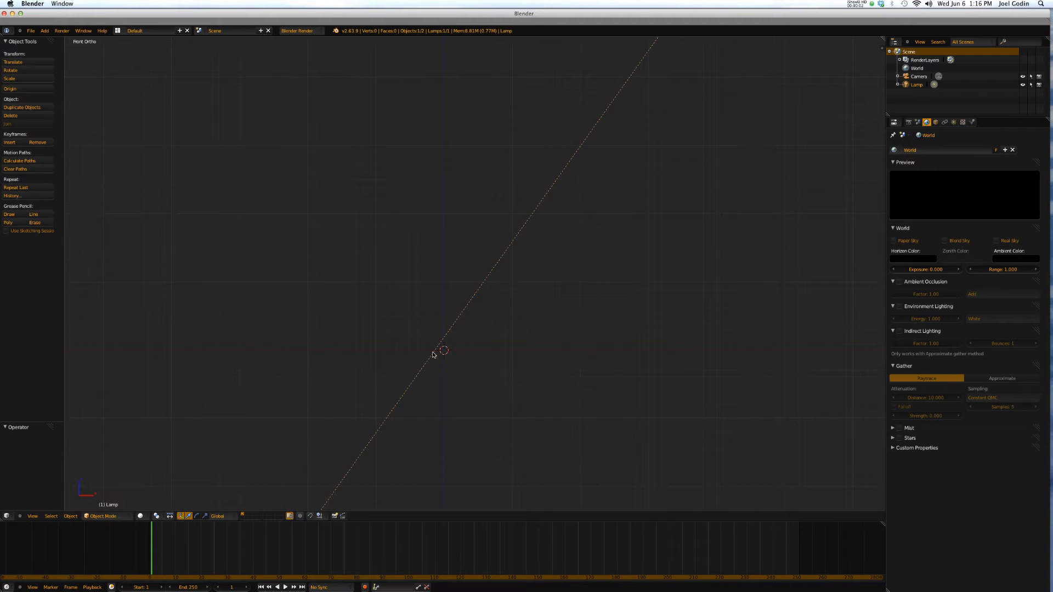
{"action": "scroll", "coordinate": [445, 351], "scroll_direction": "up", "scroll_amount": 1}
{"action": "scroll", "coordinate": [446, 350], "scroll_direction": "up", "scroll_amount": 1}
Add a circle mesh at the origin from the Add menu
{"action": "key", "text": "space"}
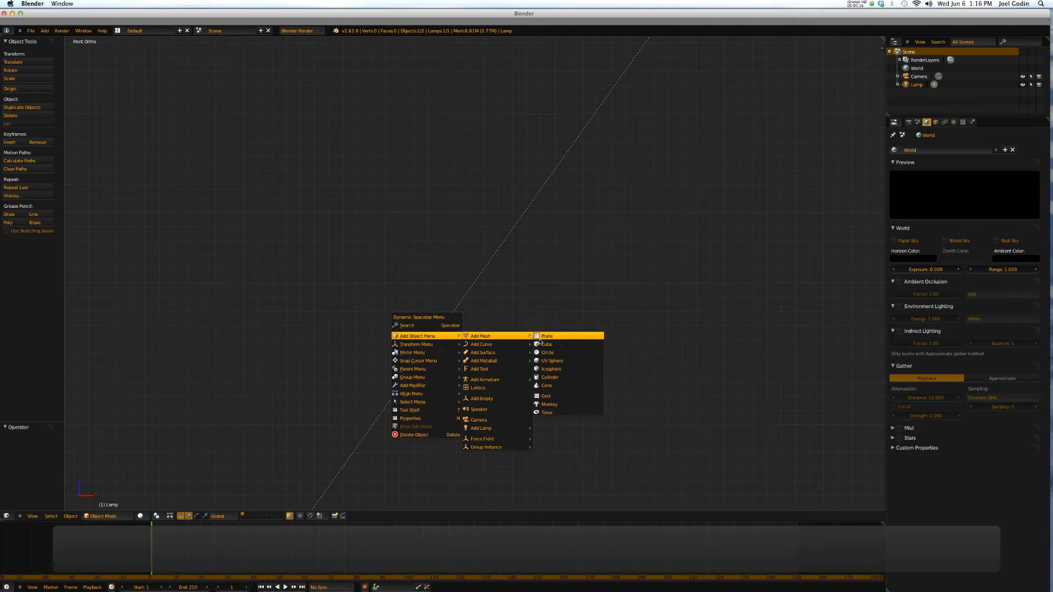
{"action": "left_click", "coordinate": [547, 352]}
Rotate the circle 90° about the X axis so it stands upright
{"action": "key", "text": "r"}
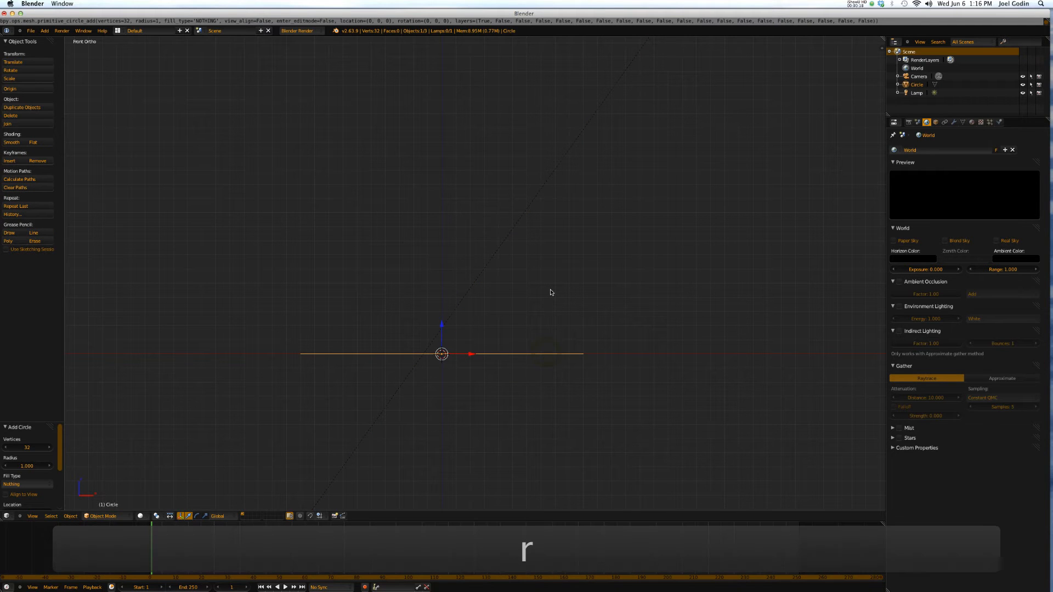
{"action": "key", "text": "x"}
{"action": "key", "text": "9"}
{"action": "key", "text": "0"}
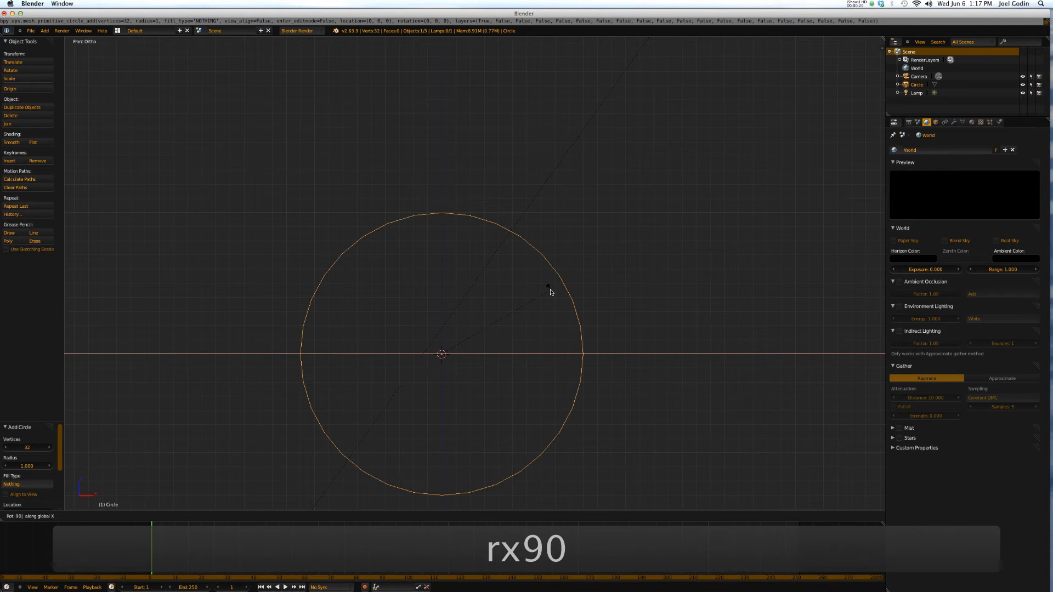
{"action": "left_click", "coordinate": [550, 292]}
In Edit Mode, circle-select every vertex outside the circle's upper-right quarter
{"action": "key", "text": "Tab"}
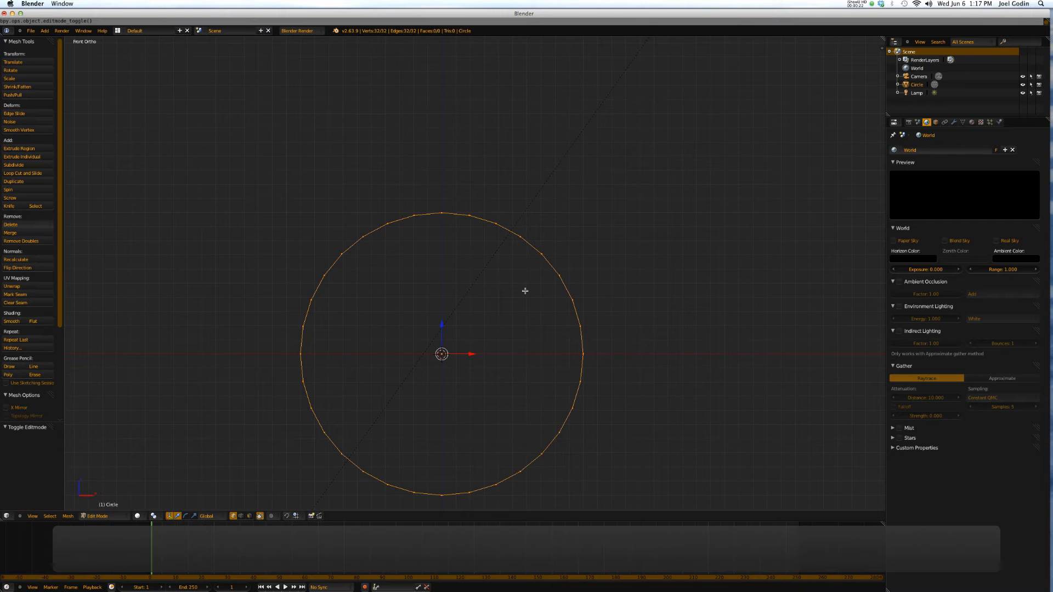
{"action": "key", "text": "a"}
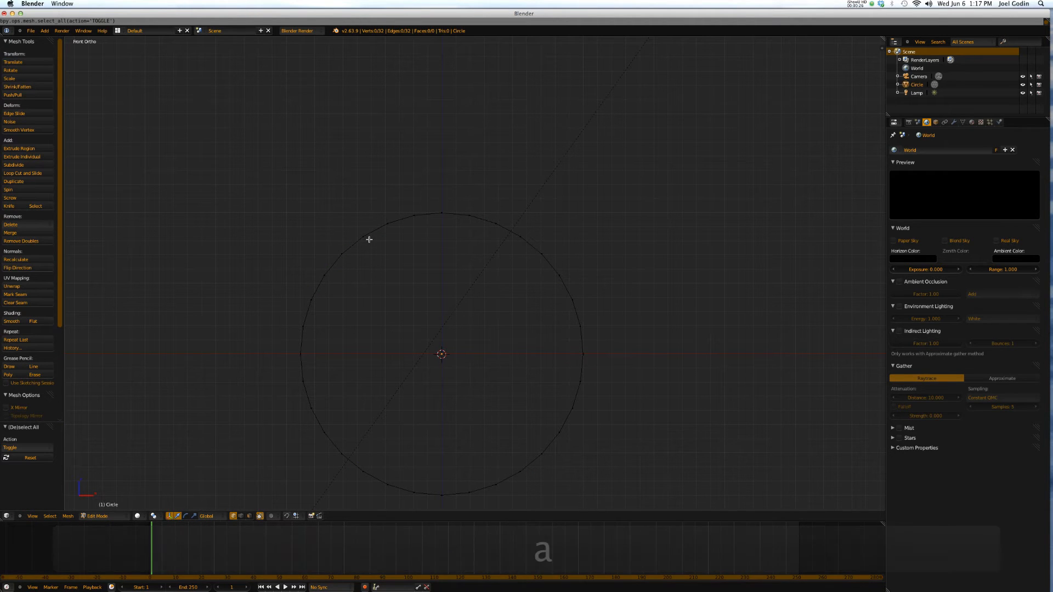
{"action": "key", "text": "c"}
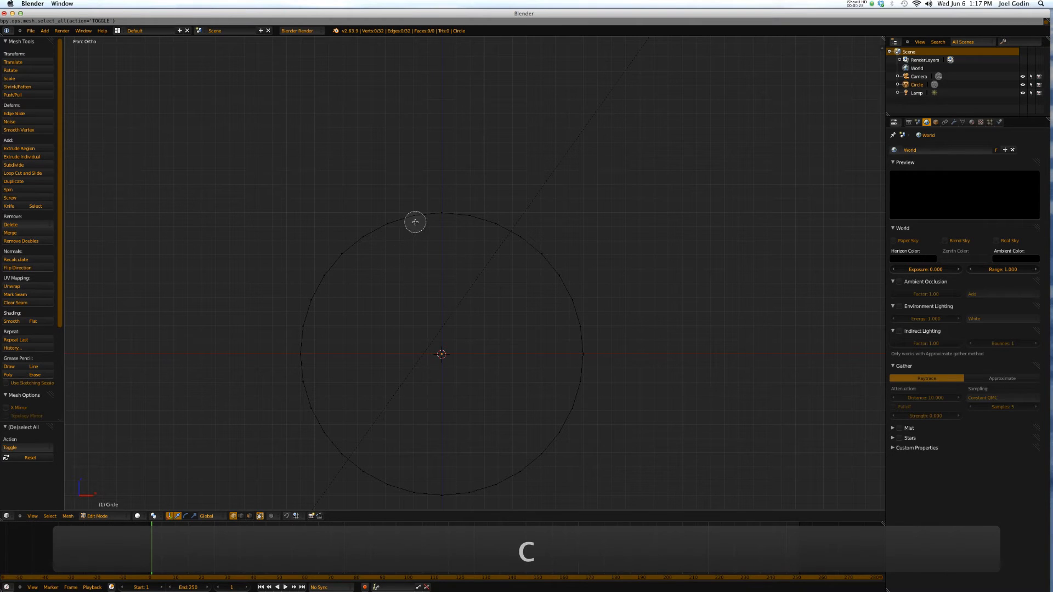
{"action": "mouse_move", "coordinate": [416, 221]}
{"action": "left_mouse_down"}
{"action": "mouse_move", "coordinate": [364, 238]}
{"action": "mouse_move", "coordinate": [315, 287]}
{"action": "mouse_move", "coordinate": [301, 359]}
{"action": "mouse_move", "coordinate": [305, 418]}
{"action": "mouse_move", "coordinate": [357, 466]}
{"action": "mouse_move", "coordinate": [439, 494]}
{"action": "mouse_move", "coordinate": [510, 484]}
{"action": "mouse_move", "coordinate": [558, 446]}
{"action": "mouse_move", "coordinate": [583, 369]}
{"action": "left_mouse_up"}
{"action": "key", "text": "Escape"}
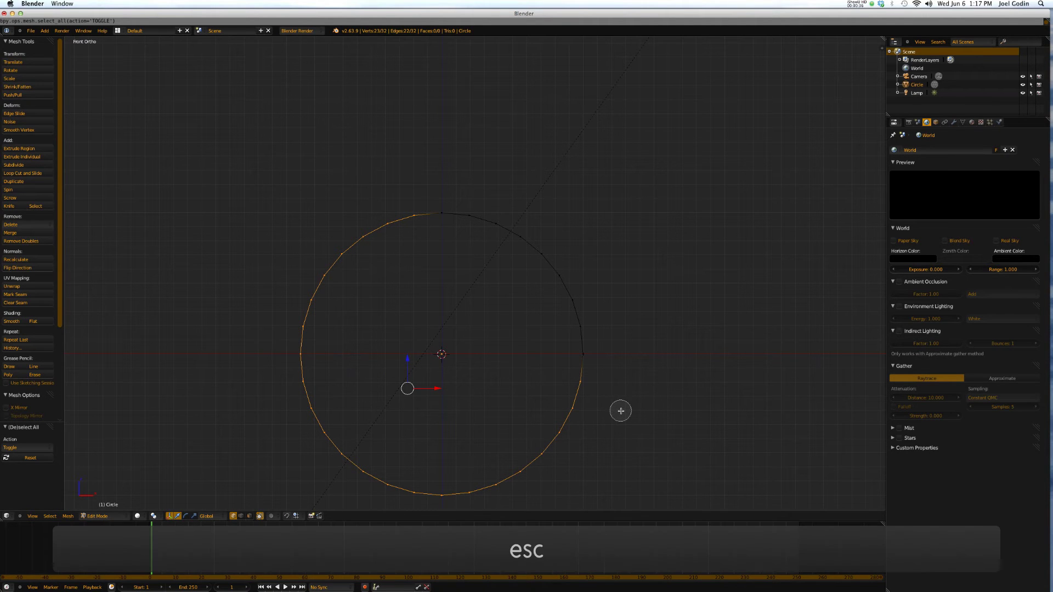
Delete those vertices, leaving a quarter arc, and select the whole remaining arc
{"action": "key", "text": "x"}
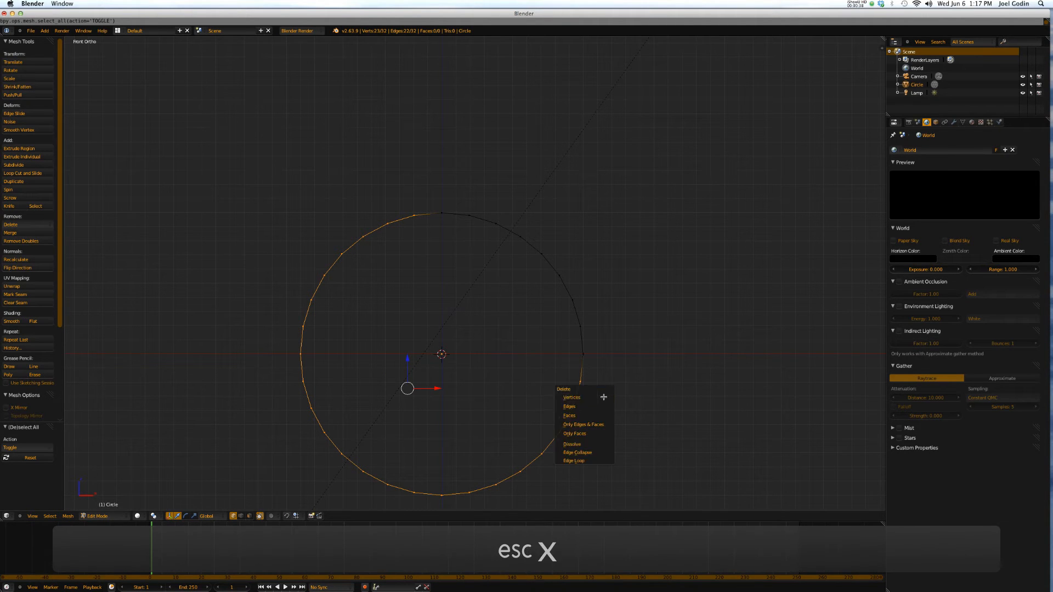
{"action": "left_click", "coordinate": [602, 396]}
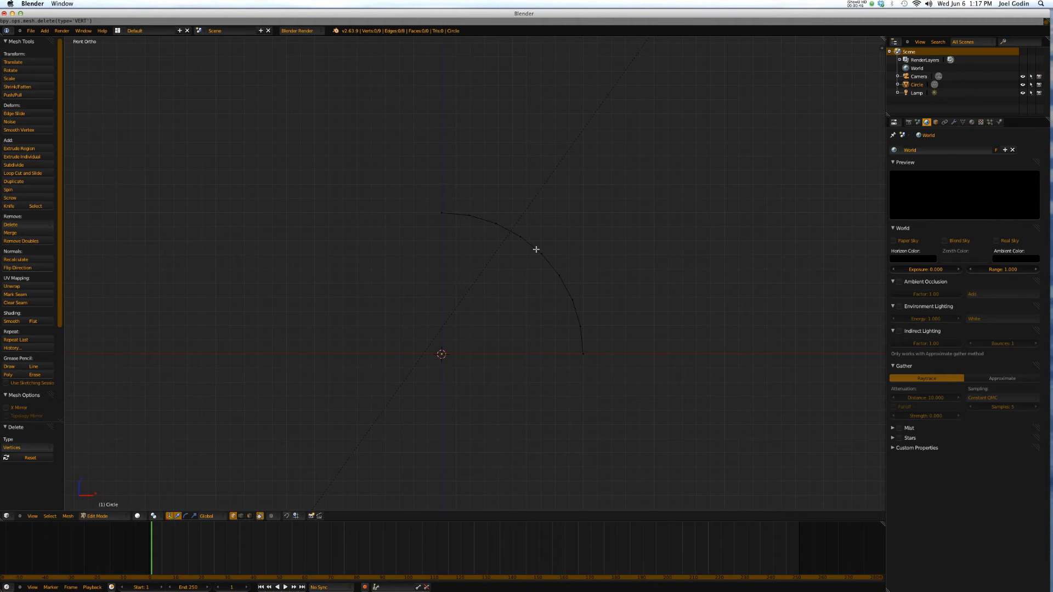
{"action": "key", "text": "l"}
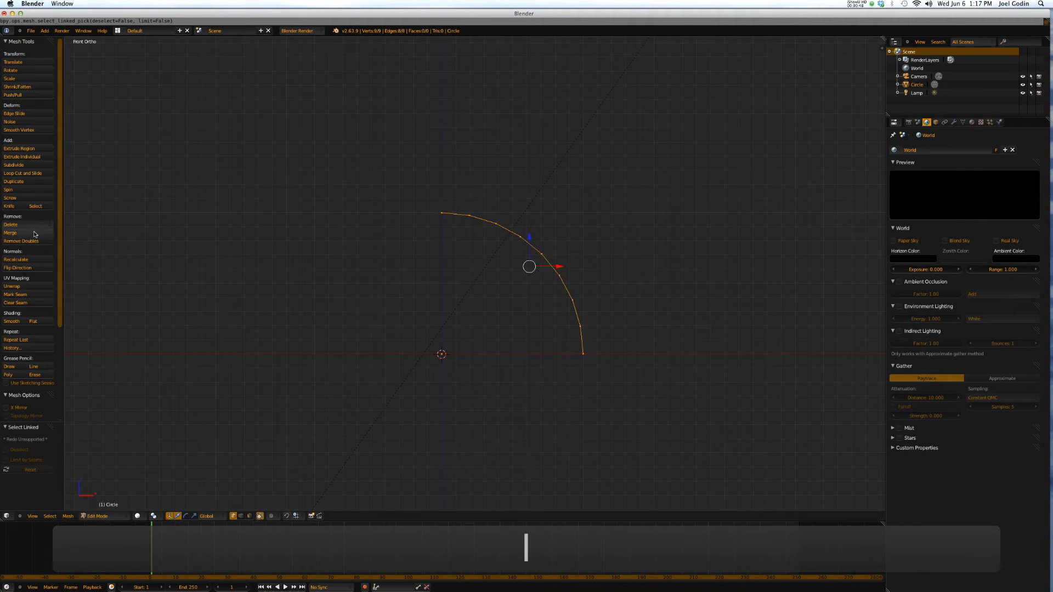
Spin the arc a full 360° from the Mesh Tools shelf and expand the Spin settings to the axis fields
{"action": "left_click", "coordinate": [16, 191]}
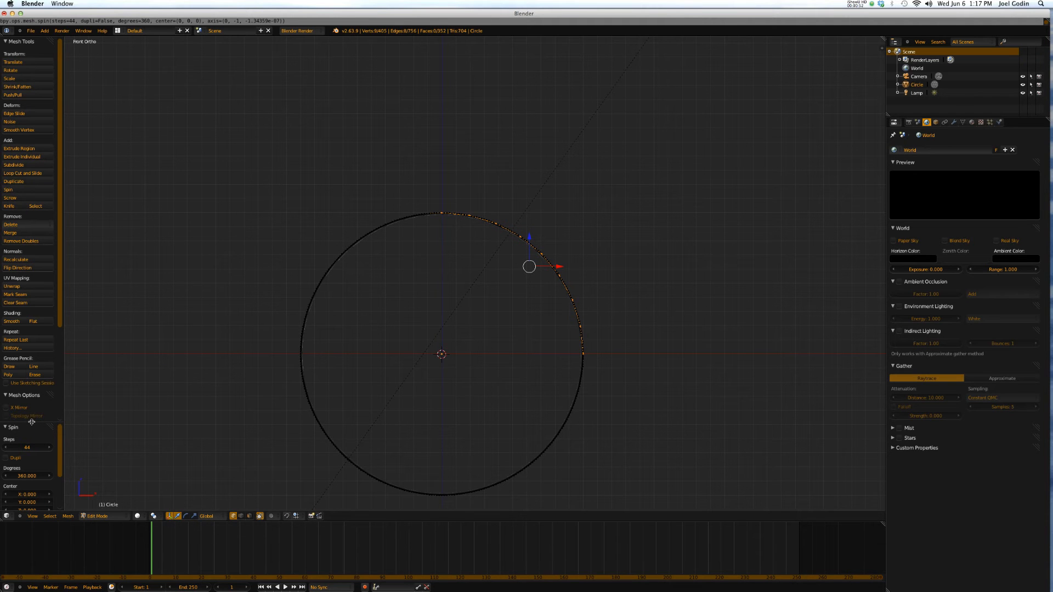
{"action": "left_click_drag", "start_coordinate": [32, 421], "coordinate": [33, 333]}
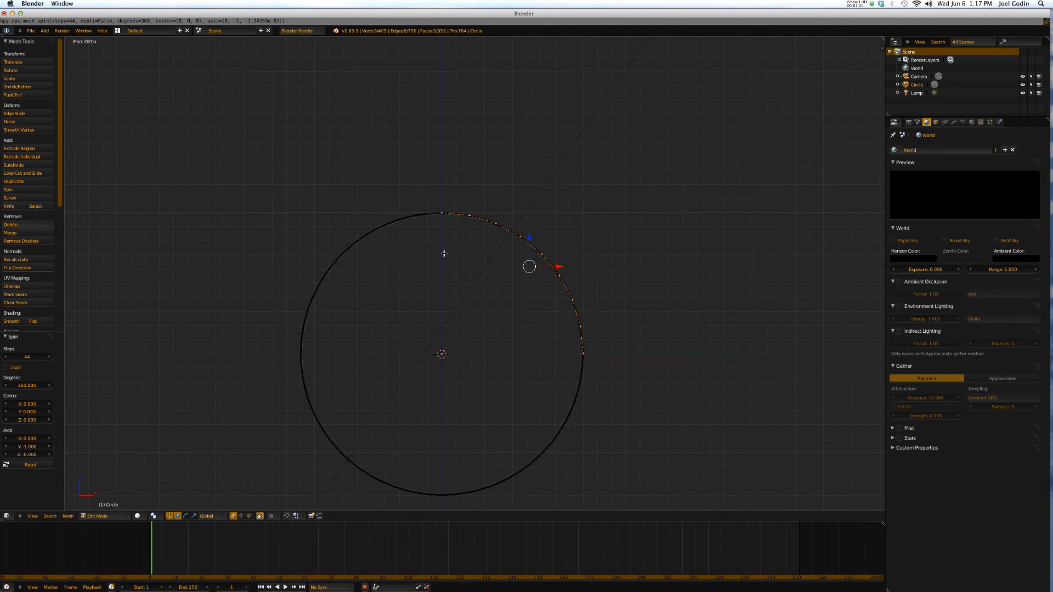
{"action": "left_click", "coordinate": [24, 454]}
{"action": "type", "text": "1"}
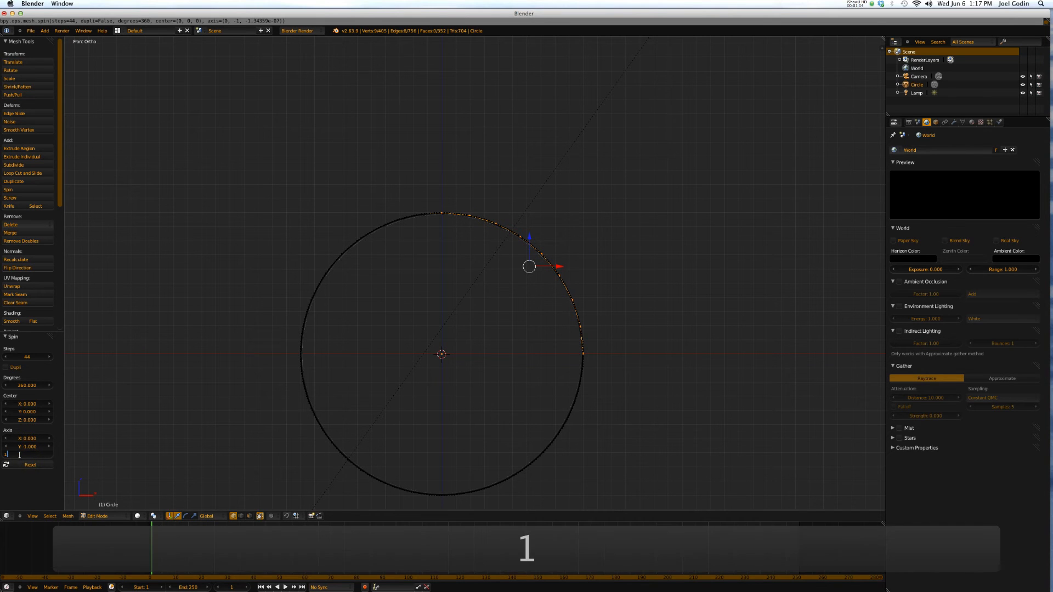
Set the spin axis to X 0, Y 0, Z 1 so the arc sweeps into a dome
{"action": "left_click", "coordinate": [29, 446]}
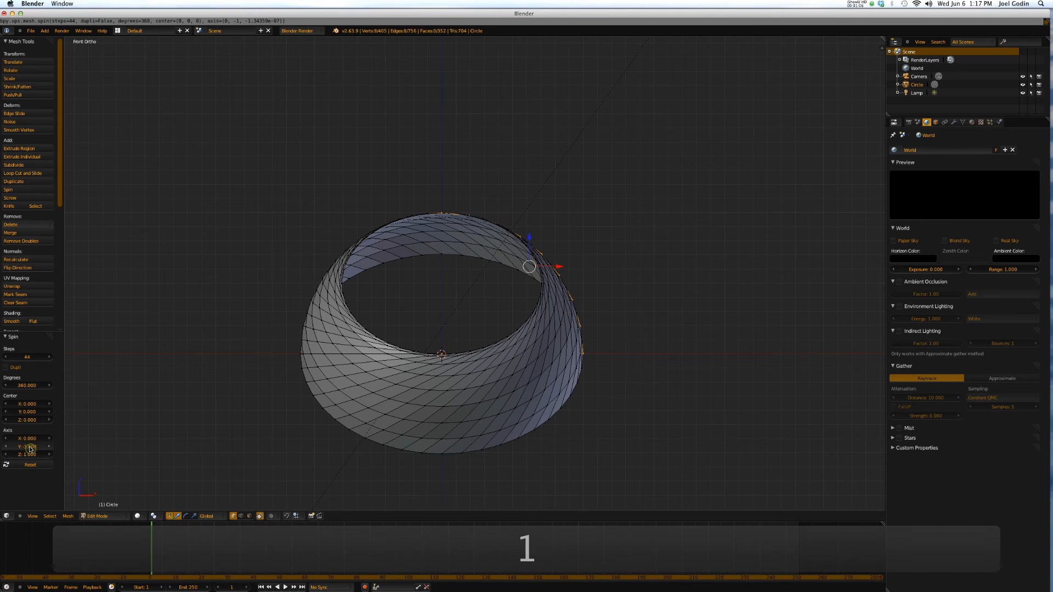
{"action": "left_click", "coordinate": [29, 447]}
{"action": "type", "text": "0"}
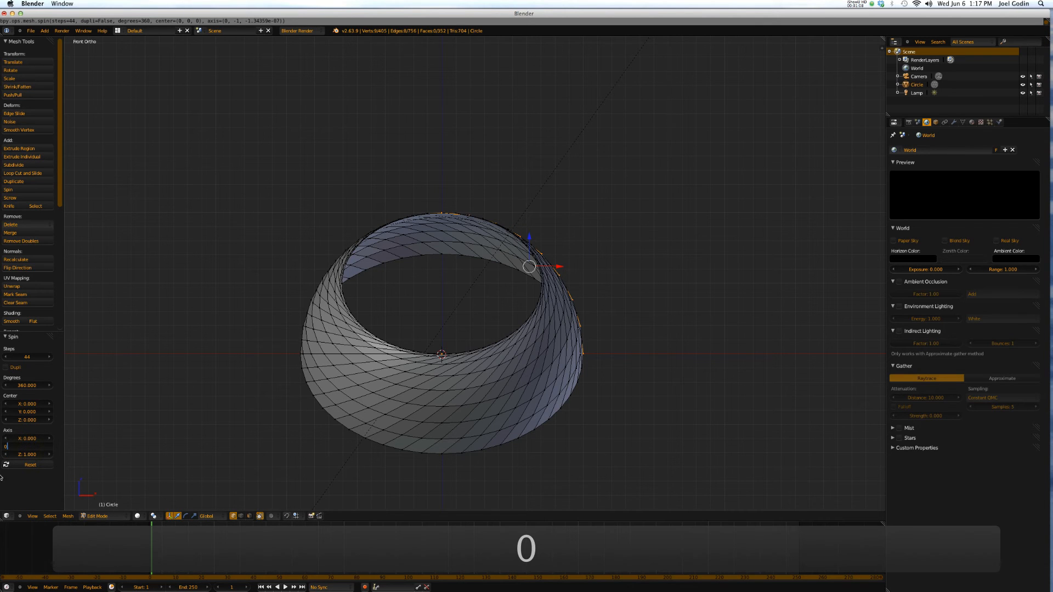
{"action": "left_click", "coordinate": [6, 481]}
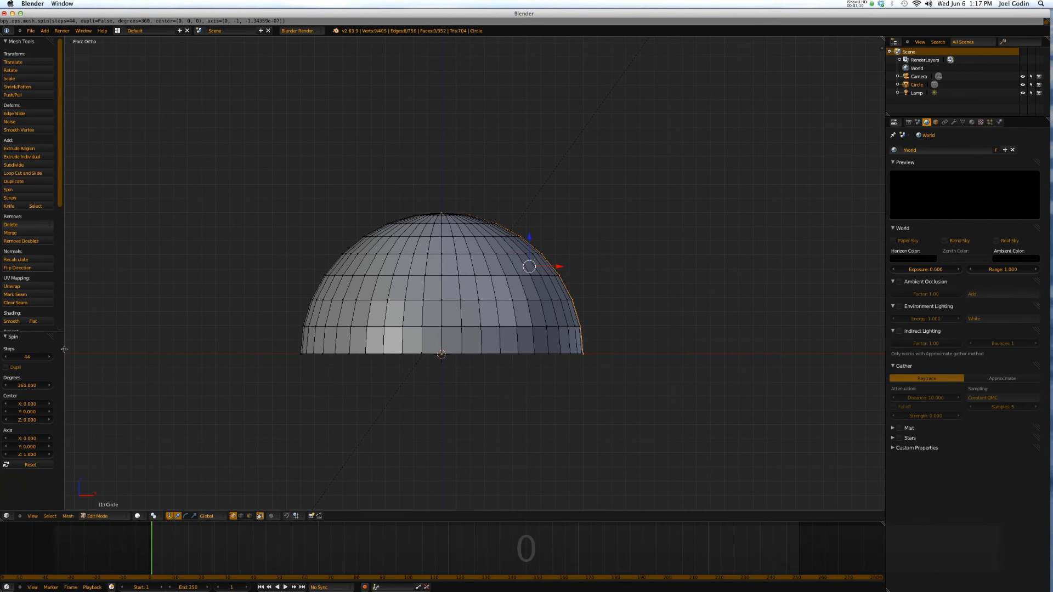
Lower the spin steps from 44 to 33 and orbit to face the dome's seam
{"action": "left_click", "coordinate": [7, 358]}
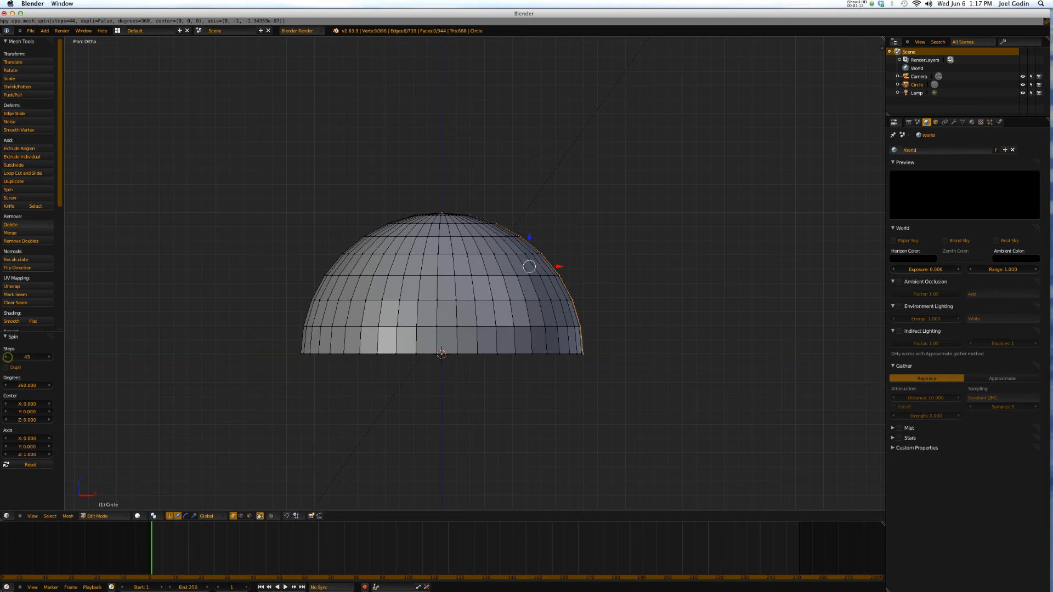
{"action": "left_click", "coordinate": [7, 358]}
{"action": "left_click", "coordinate": [6, 357]}
{"action": "left_click", "coordinate": [7, 358]}
{"action": "left_click", "coordinate": [7, 358]}
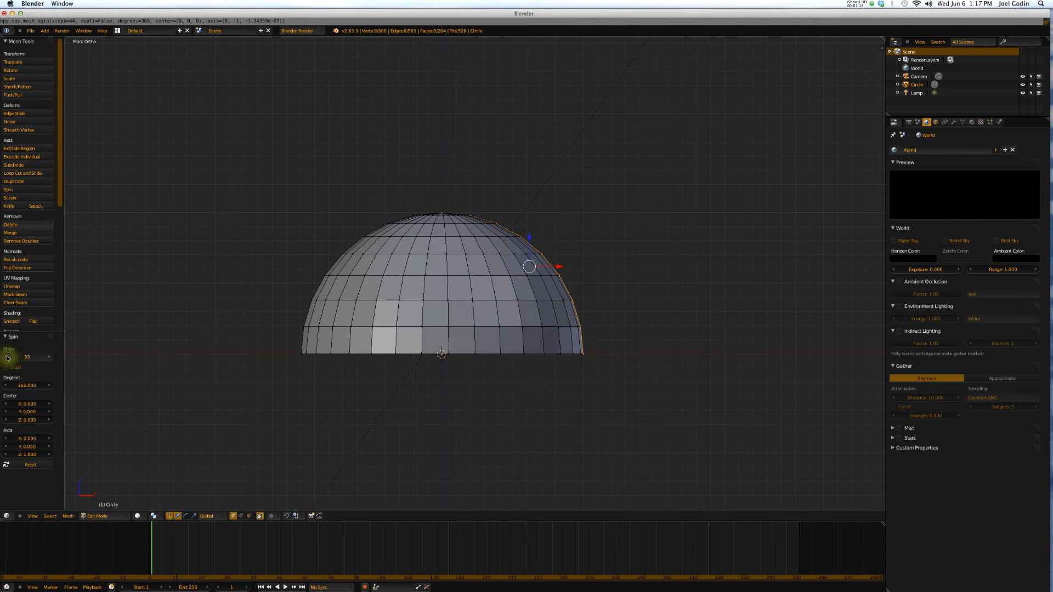
{"action": "middle_click_drag", "start_coordinate": [568, 200], "coordinate": [557, 232]}
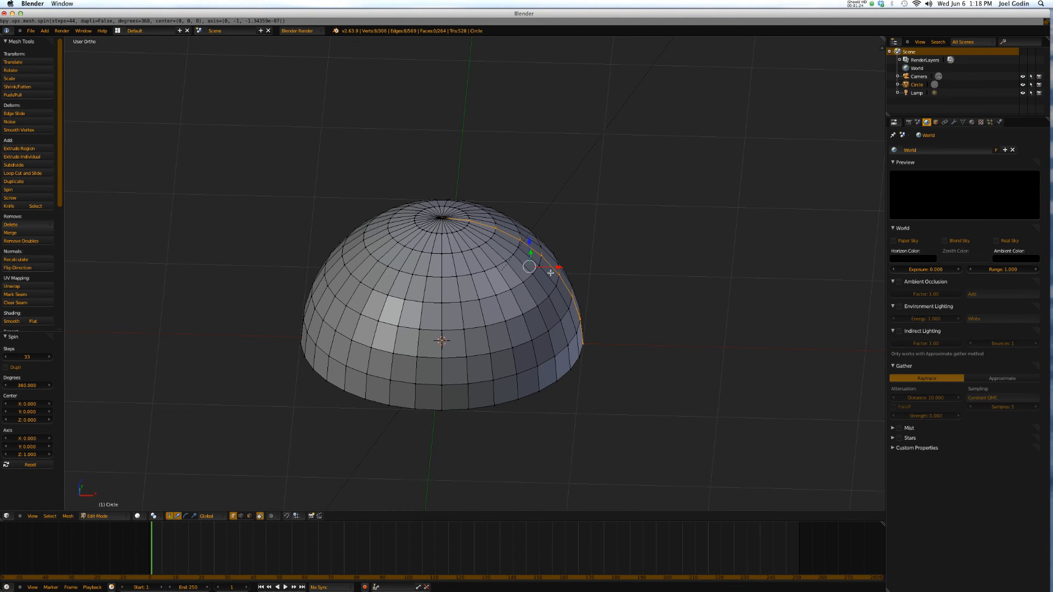
{"action": "mouse_move", "coordinate": [550, 273]}
{"action": "middle_mouse_down"}
{"action": "mouse_move", "coordinate": [526, 280]}
{"action": "mouse_move", "coordinate": [512, 258]}
{"action": "middle_mouse_up"}
{"action": "scroll", "coordinate": [538, 234], "scroll_direction": "up", "scroll_amount": 5}
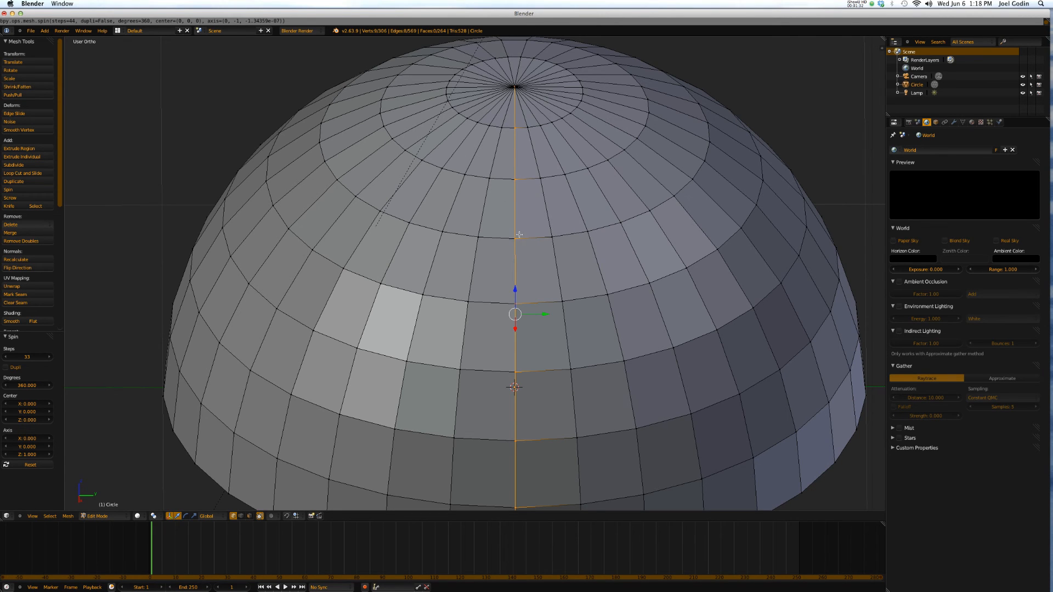
{"action": "right_click", "coordinate": [516, 237]}
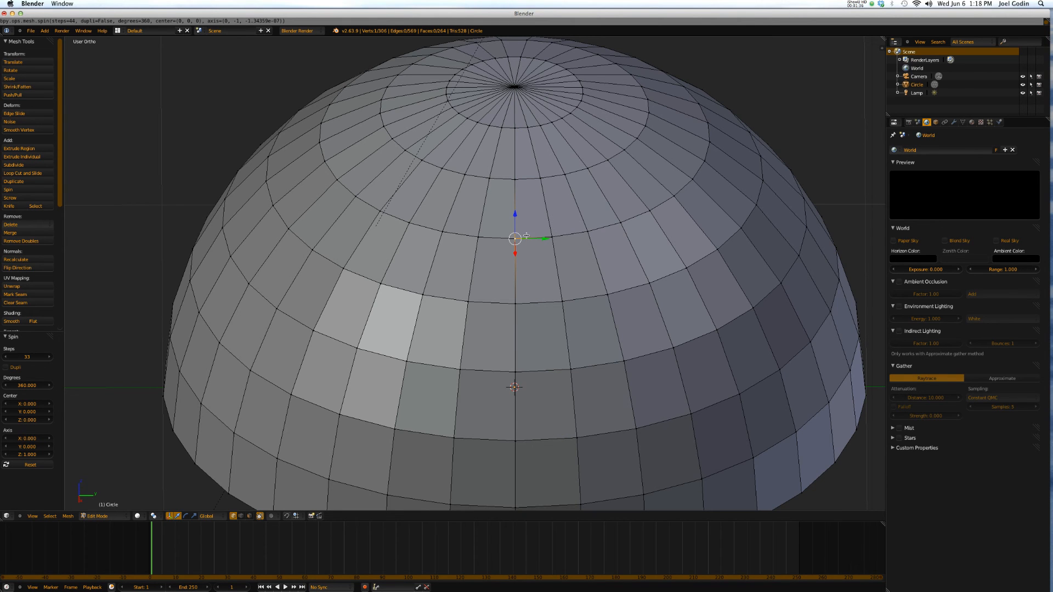
{"action": "key", "text": "g"}
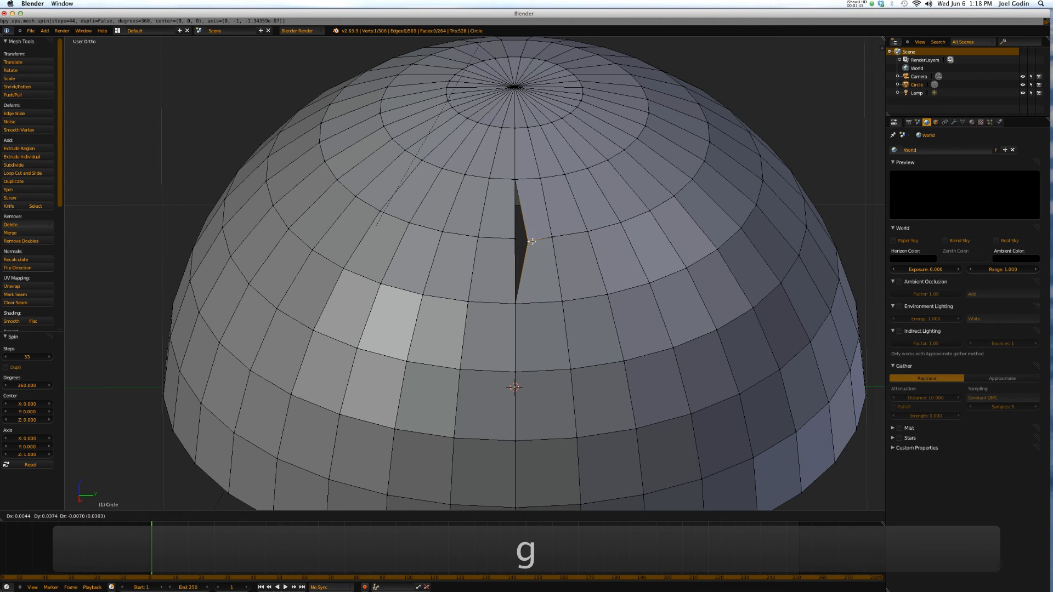
{"action": "right_click", "coordinate": [533, 240]}
{"action": "right_click", "coordinate": [524, 294]}
{"action": "key", "text": "g"}
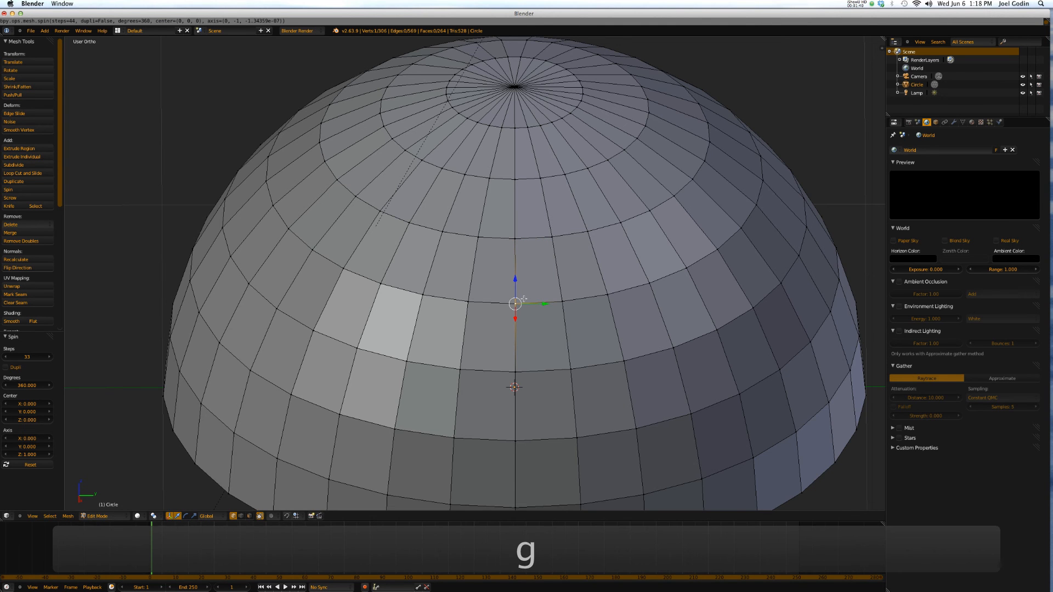
{"action": "right_click", "coordinate": [525, 301]}
{"action": "scroll", "coordinate": [512, 142], "scroll_direction": "down", "scroll_amount": 1}
{"action": "scroll", "coordinate": [512, 142], "scroll_direction": "down", "scroll_amount": 1}
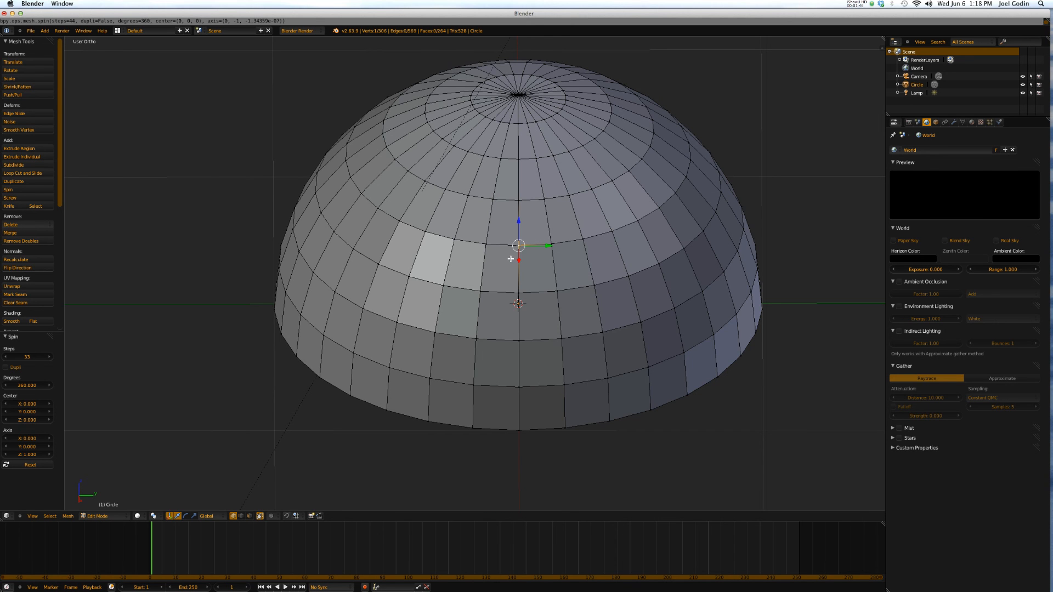
Select the whole dome and Remove Doubles to merge the duplicate seam vertices
{"action": "key", "text": "a"}
{"action": "key", "text": "a"}
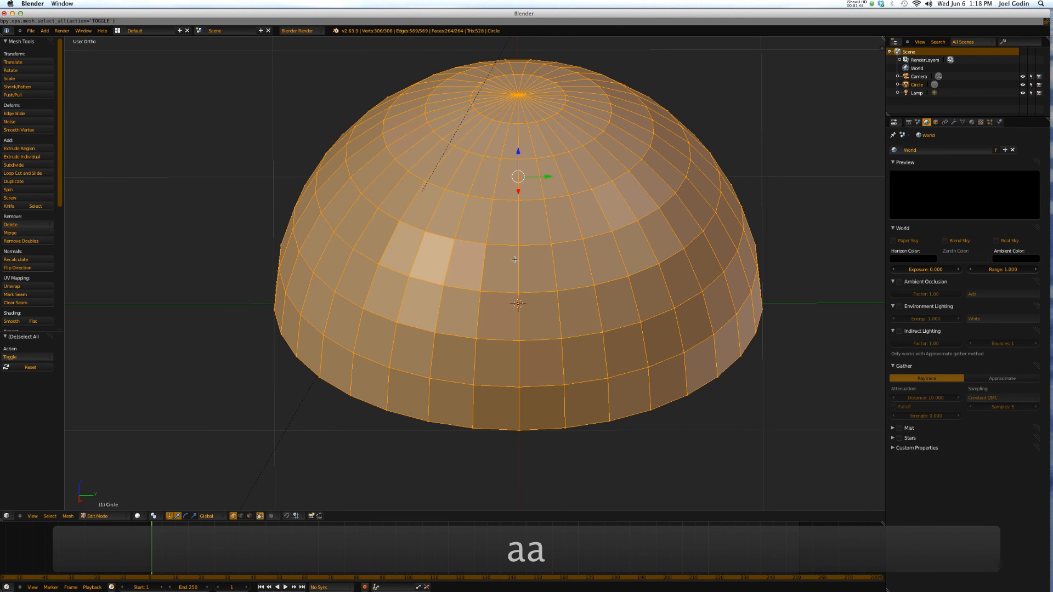
{"action": "left_click", "coordinate": [20, 241]}
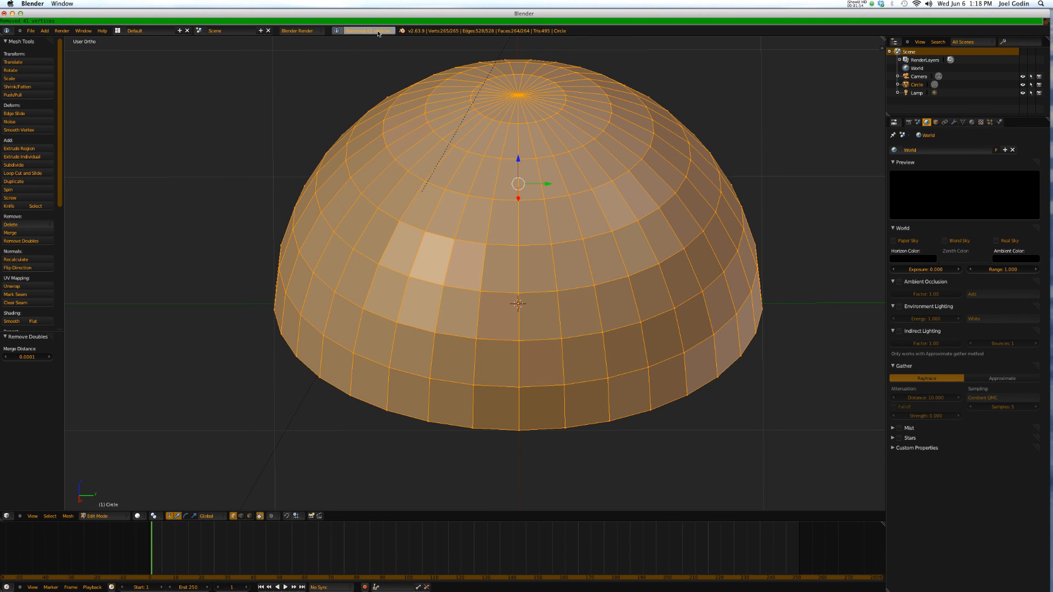
{"action": "key", "text": "a"}
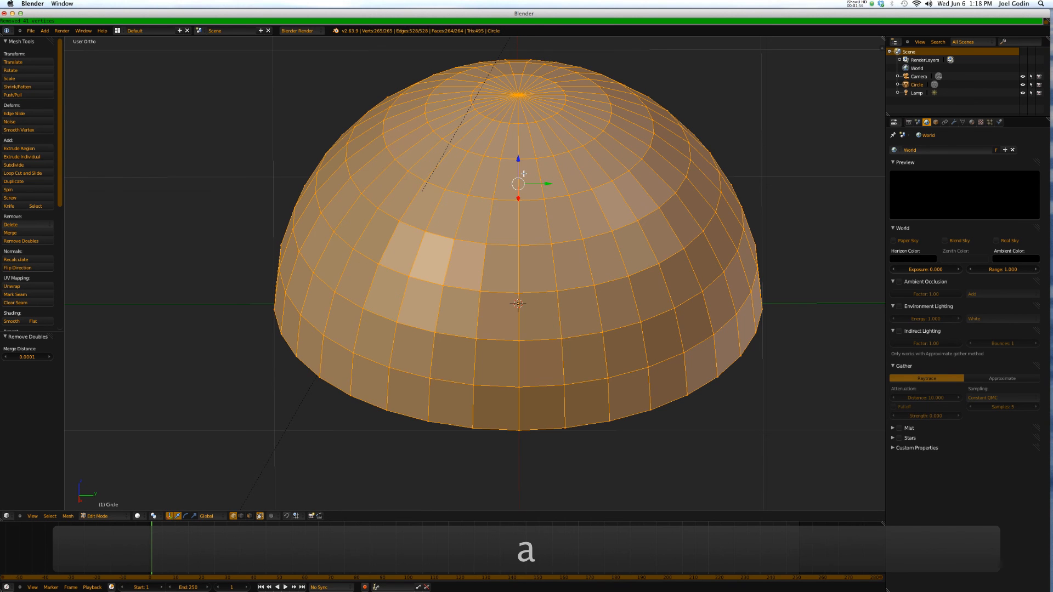
Grab a seam vertex to verify the merged seam moves without opening a gap
{"action": "key", "text": "g"}
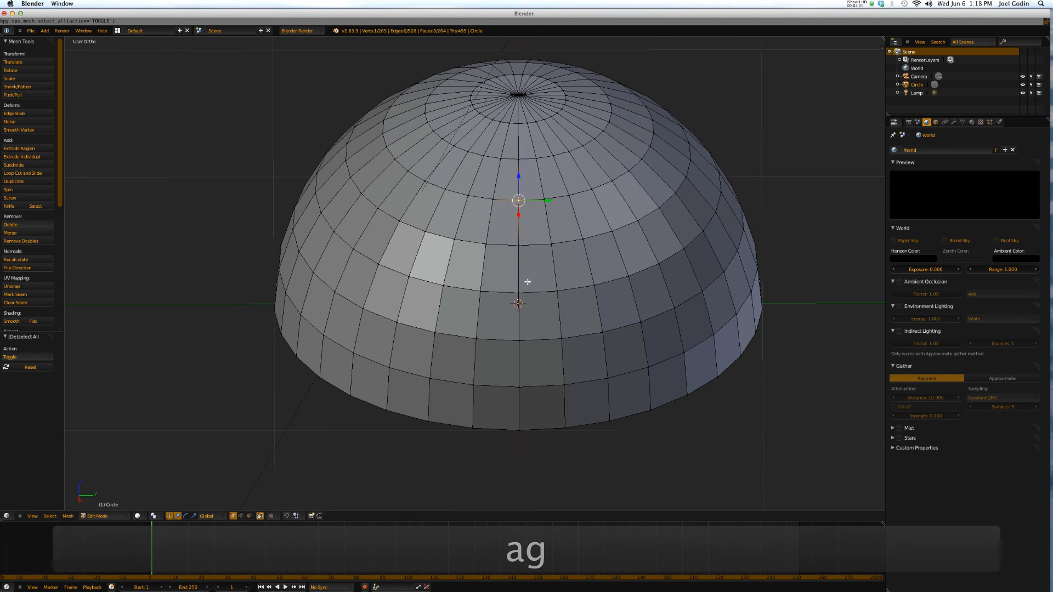
{"action": "left_click", "coordinate": [518, 293]}
{"action": "key", "text": "g"}
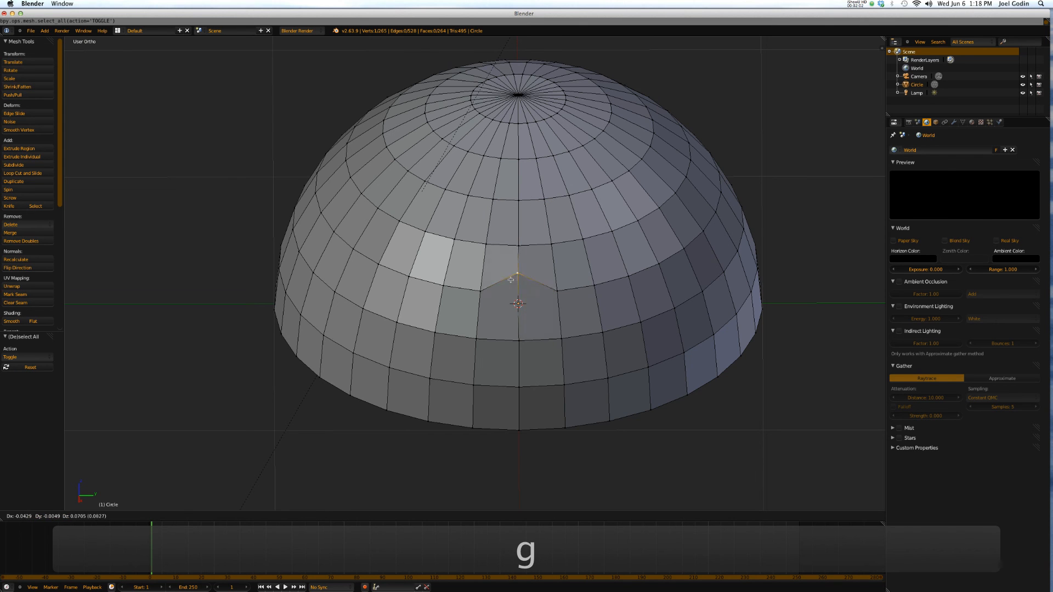